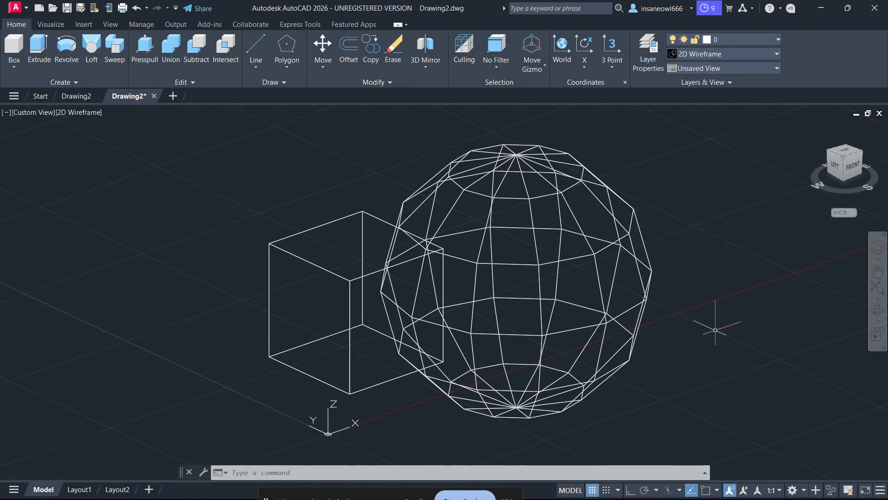
# Try moving the edges at the box's end away from the sphere by a corner grip, and undo the move
pyautogui.moveTo(715, 334)
pyautogui.mouseDown(button='middle')
pyautogui.moveTo(666, 333)
pyautogui.moveTo(683, 329)
pyautogui.moveTo(680, 321)
pyautogui.mouseUp(button='middle')
pyautogui.moveTo(684, 258); pyautogui.dragTo(650, 273, button='middle')
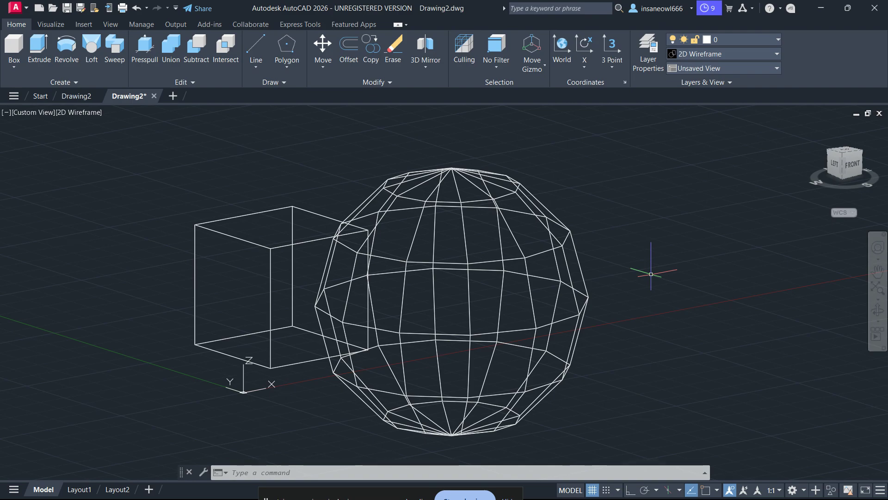
pyautogui.click(177, 164)
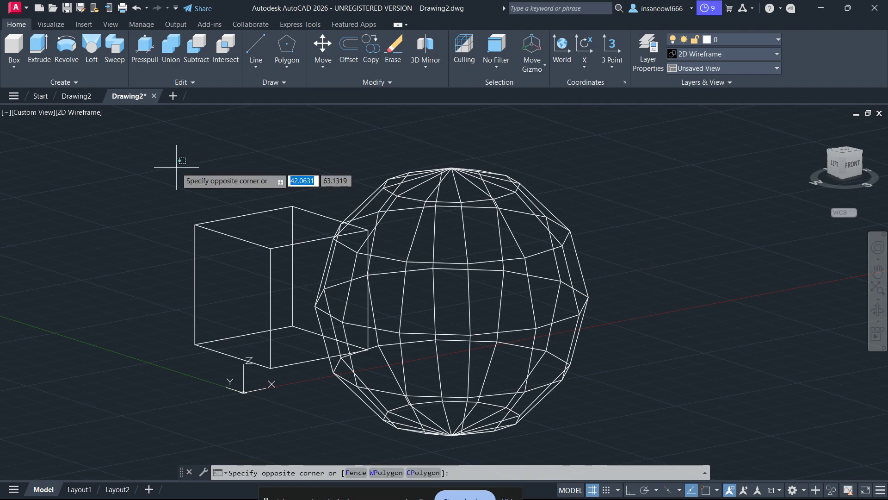
pyautogui.click(331, 422)
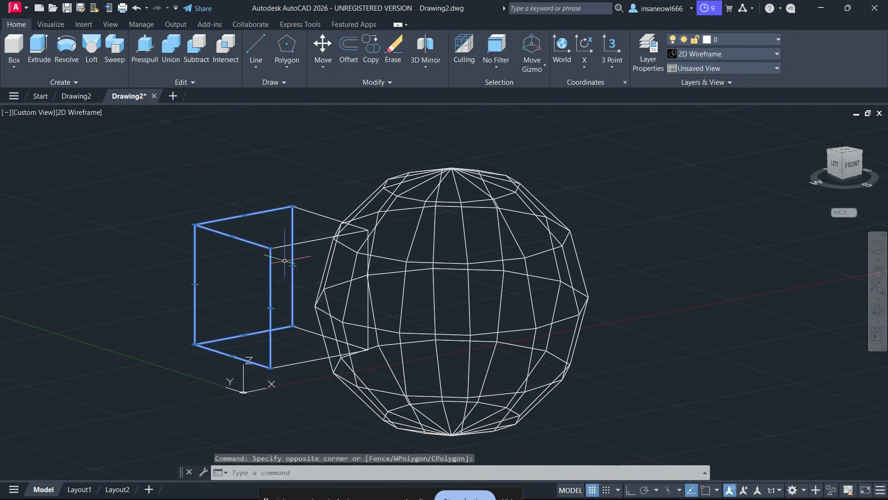
pyautogui.click(266, 247)
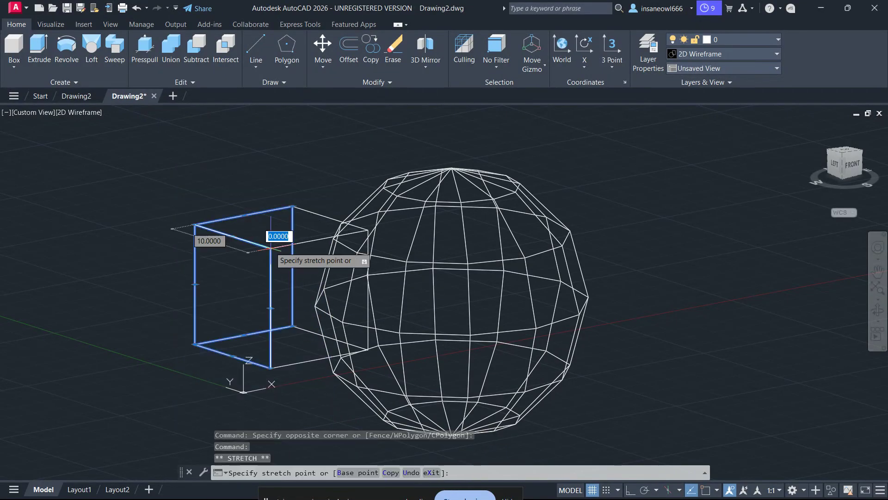
pyautogui.press('space')
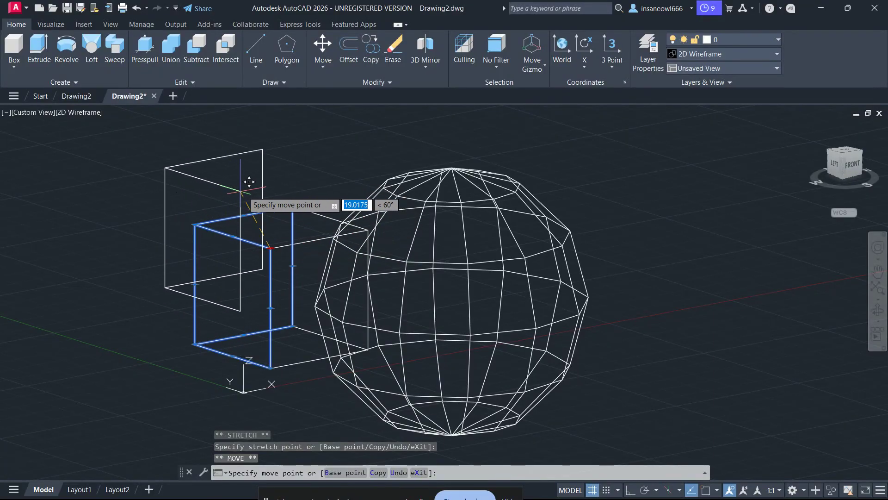
pyautogui.click(261, 244)
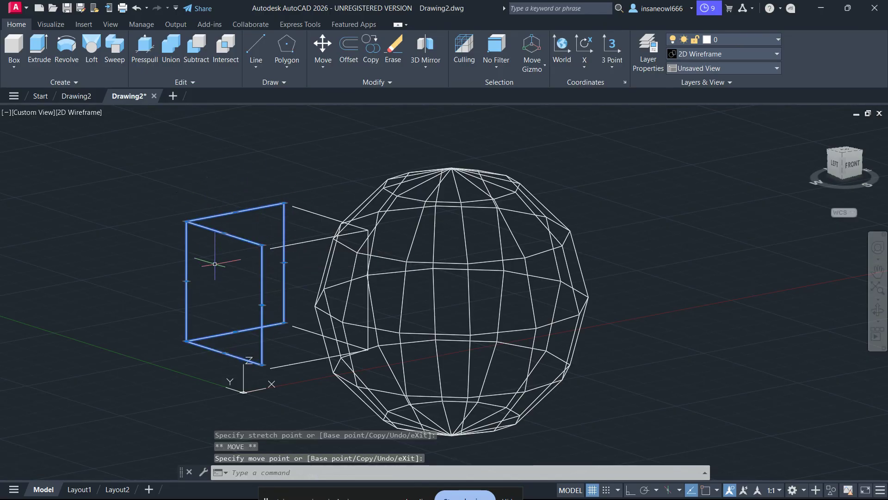
pyautogui.hotkey('ctrl', 'z')
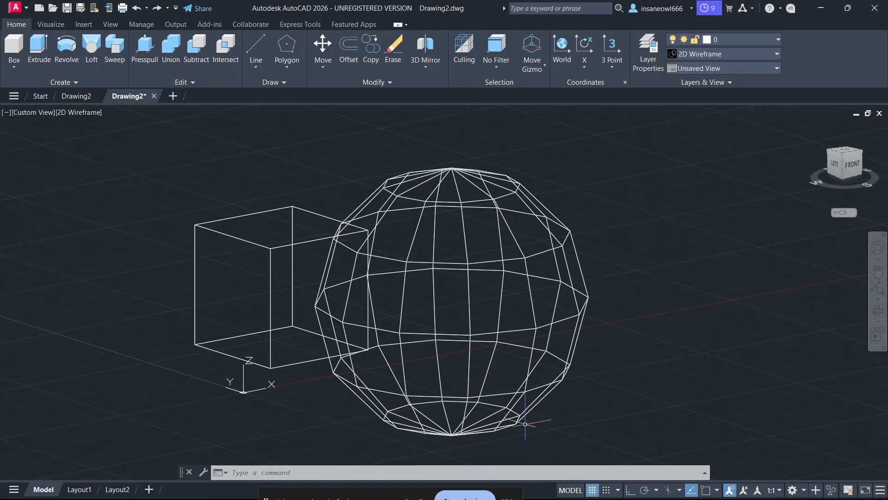
# Try to clean the box with the Clean body option of SOLIDEDIT
pyautogui.click(388, 474)
pyautogui.write('sol')
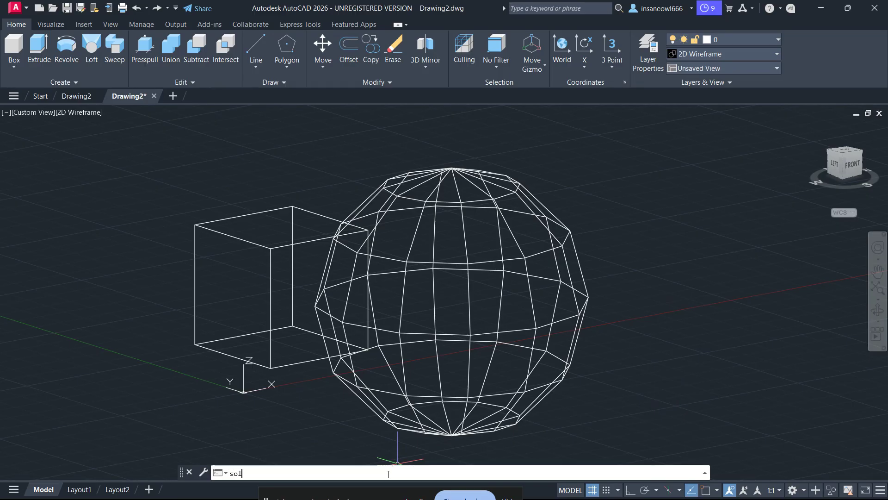
pyautogui.write('idedit')
pyautogui.press('Return')
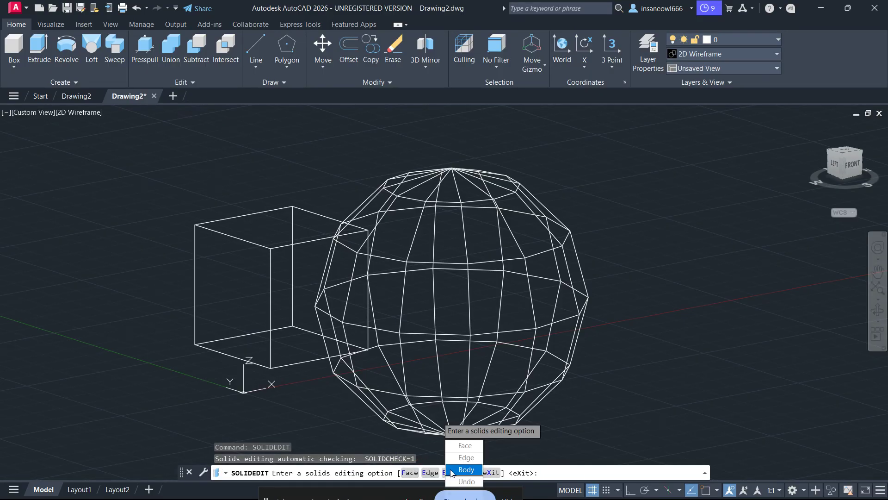
pyautogui.click(450, 468)
pyautogui.click(452, 458)
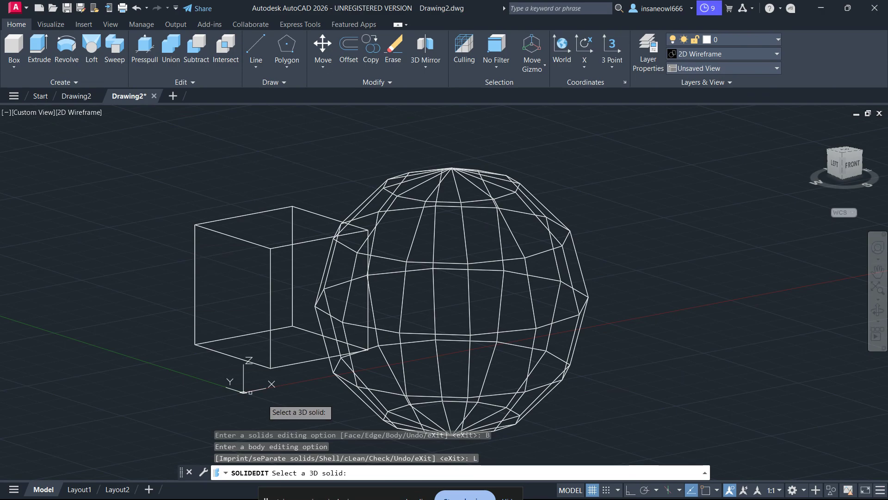
pyautogui.click(208, 253)
pyautogui.press('Escape')
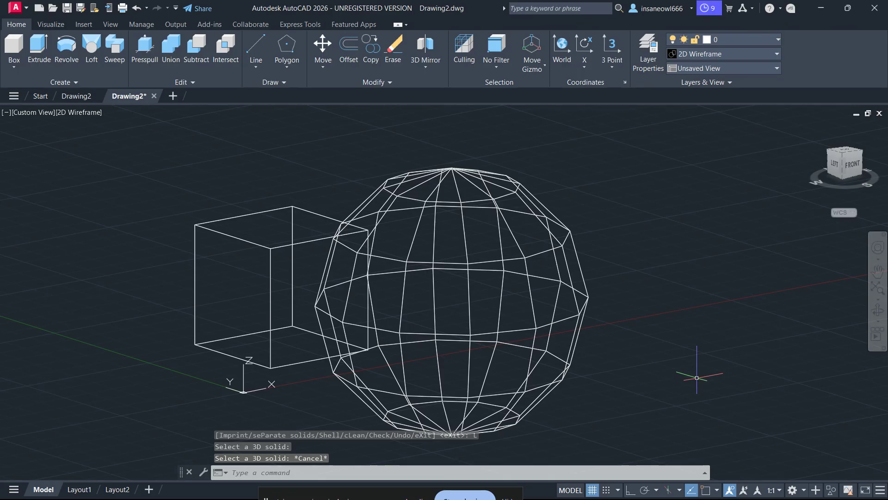
pyautogui.moveTo(704, 370); pyautogui.dragTo(737, 364, button='middle')
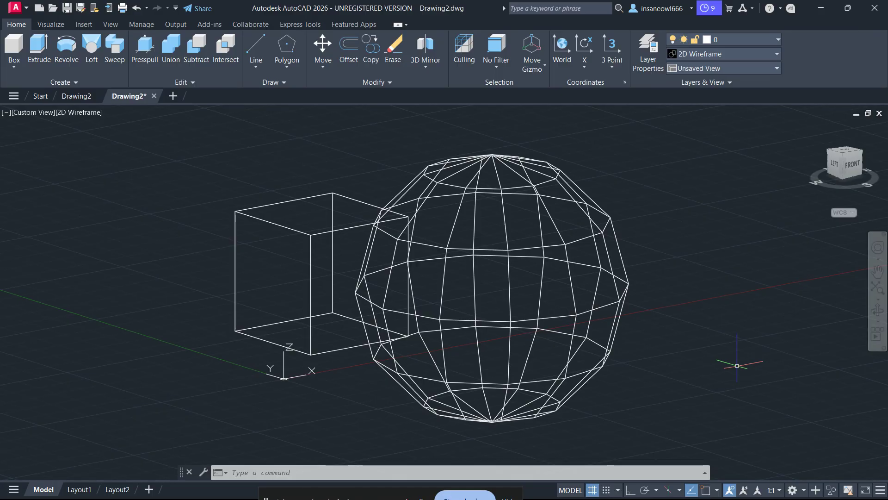
pyautogui.click(383, 470)
pyautogui.write('SOLID')
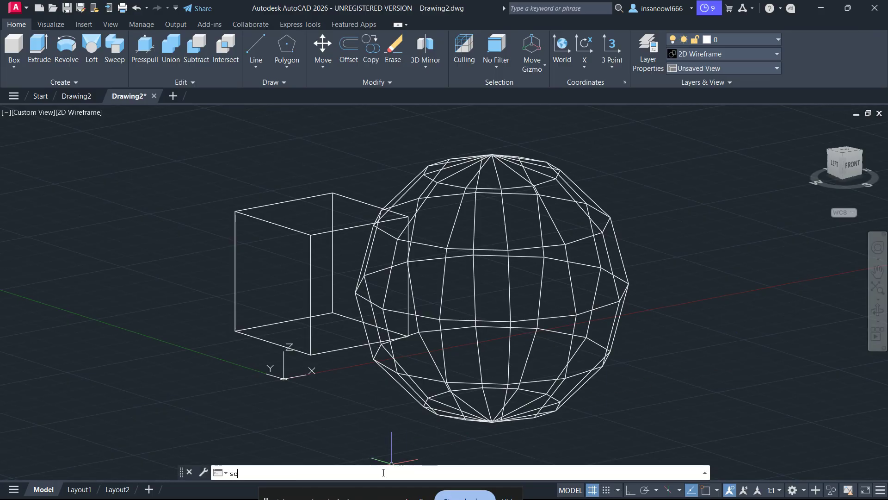
pyautogui.write('e')
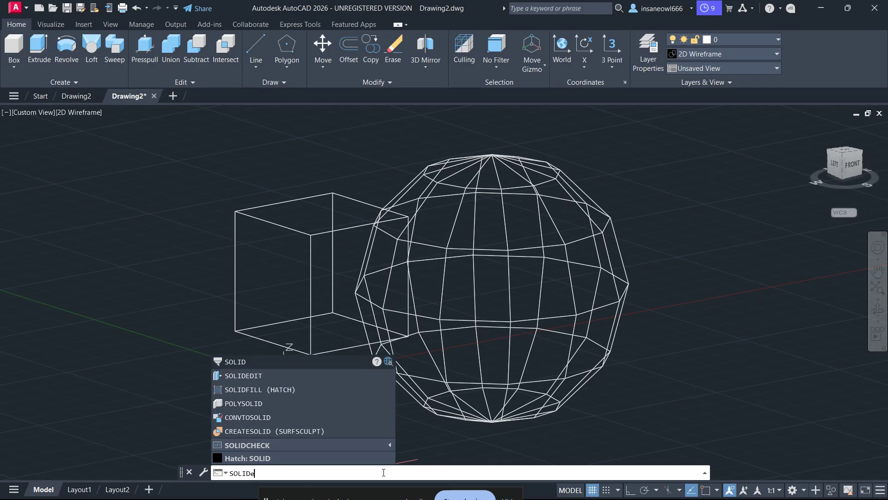
pyautogui.write('dit')
pyautogui.press('Return')
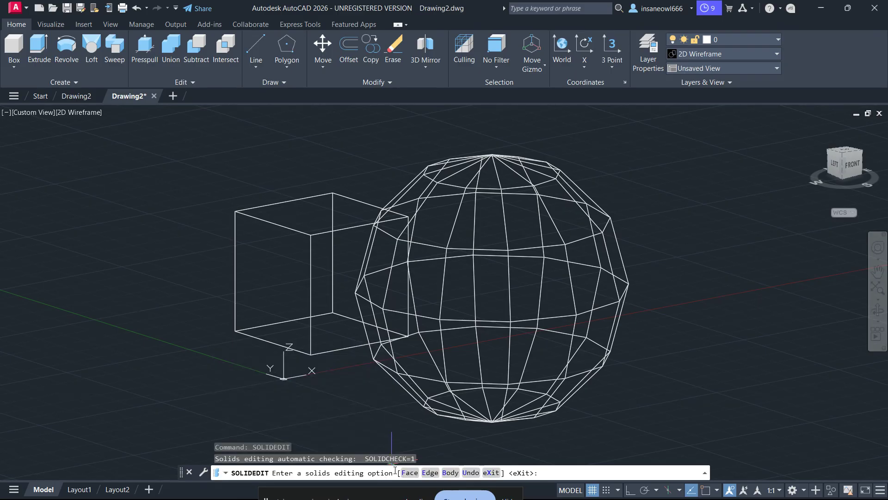
pyautogui.click(446, 469)
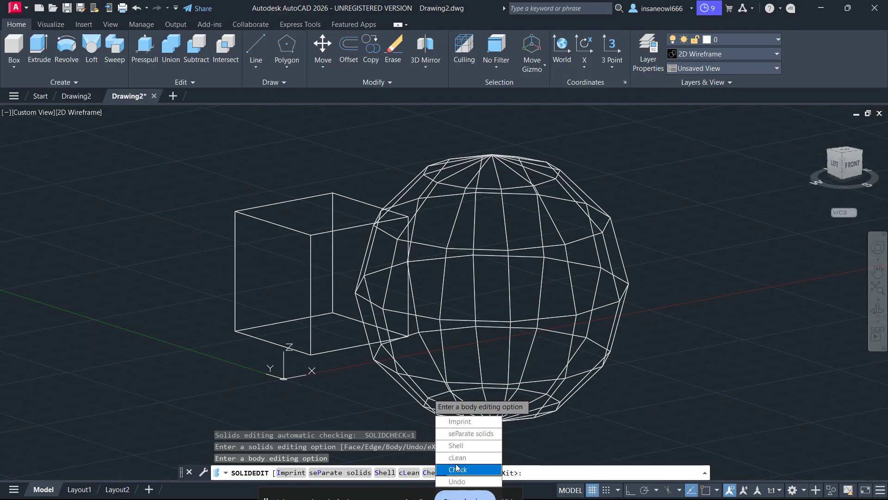
pyautogui.click(451, 457)
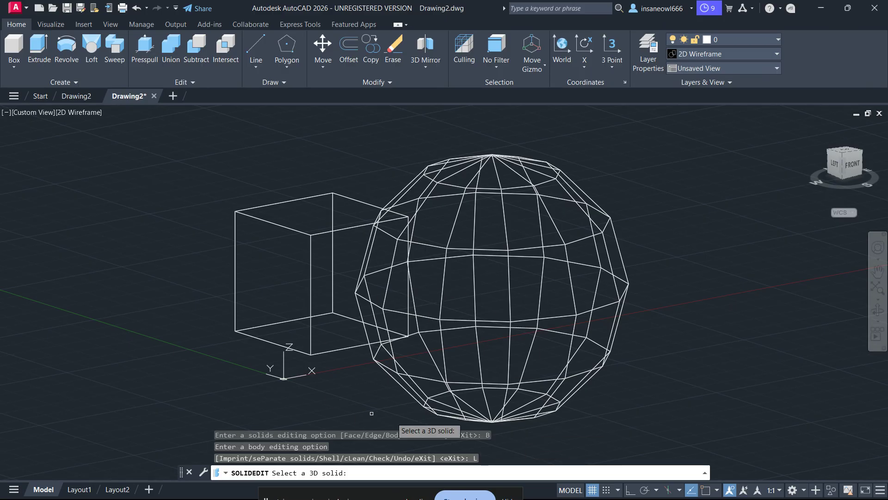
pyautogui.press('Escape')
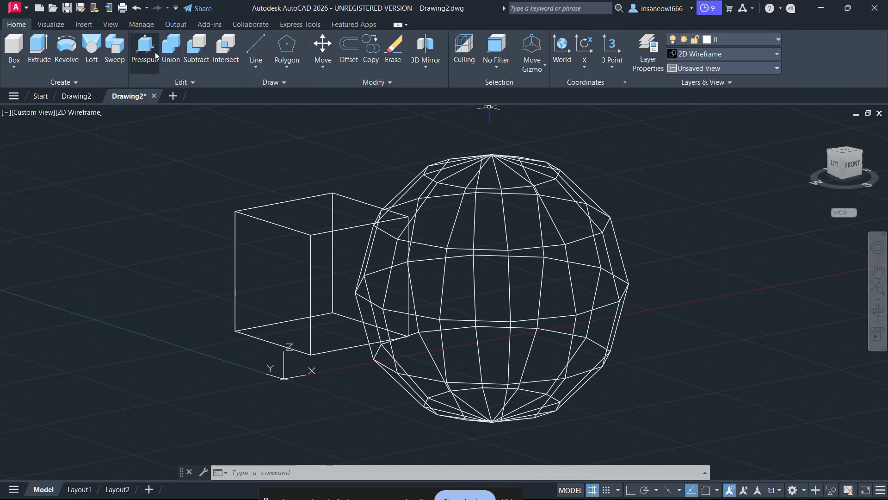
# Try scaling all the box and sphere wireframe lines together from a base point beside the sphere, and undo the scaling
pyautogui.click(215, 152)
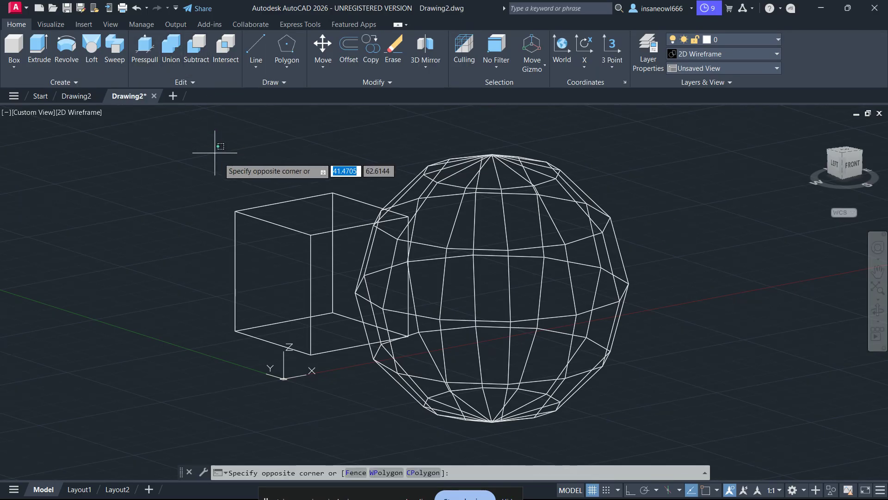
pyautogui.click(705, 465)
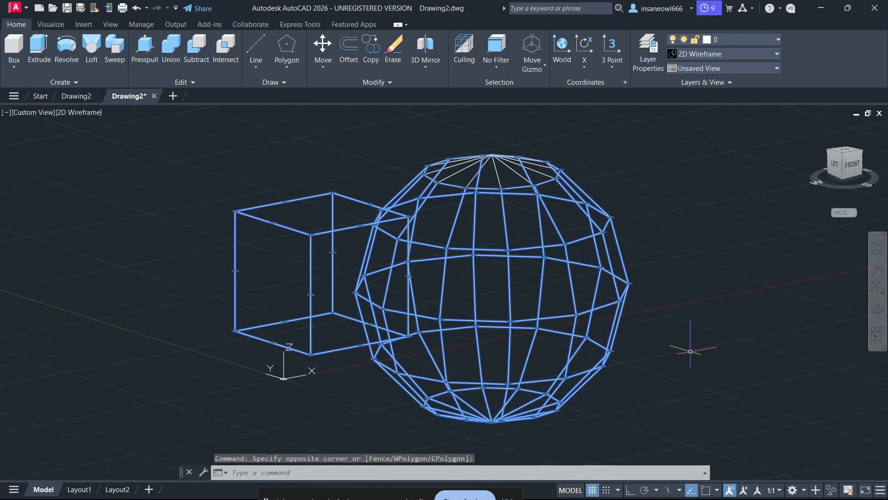
pyautogui.click(737, 424)
pyautogui.click(697, 429)
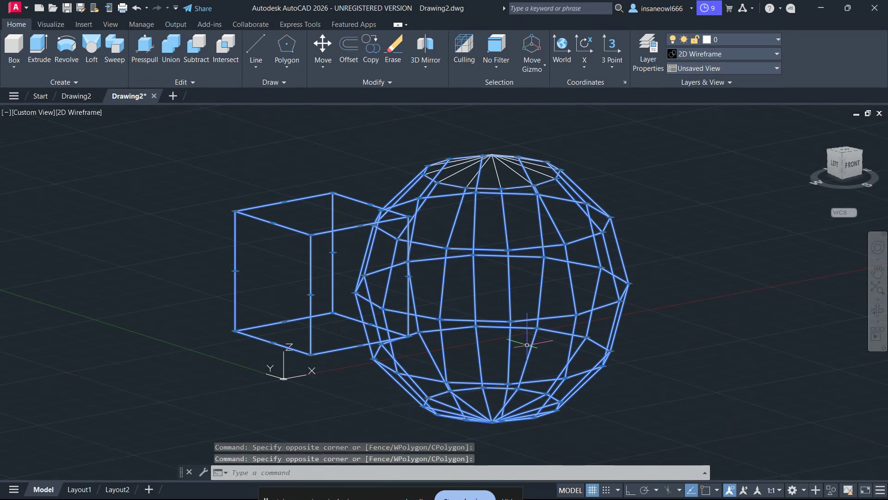
pyautogui.click(698, 416)
pyautogui.click(171, 138)
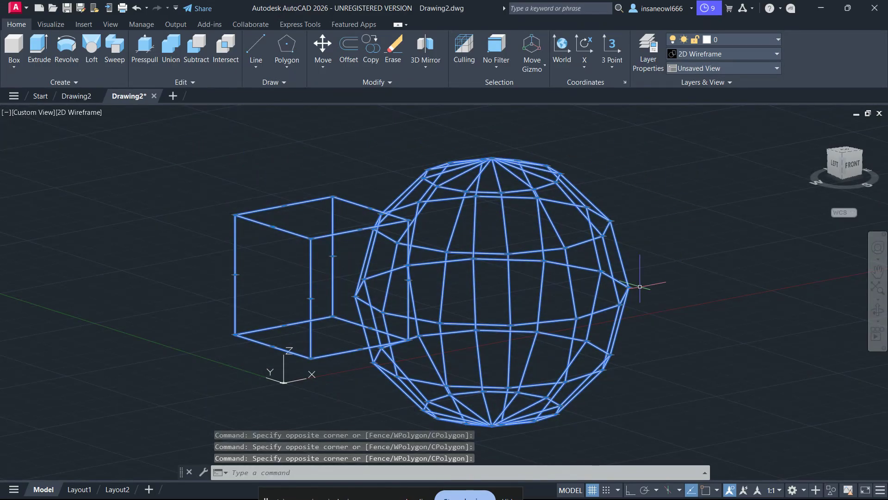
pyautogui.click(380, 473)
pyautogui.write('s')
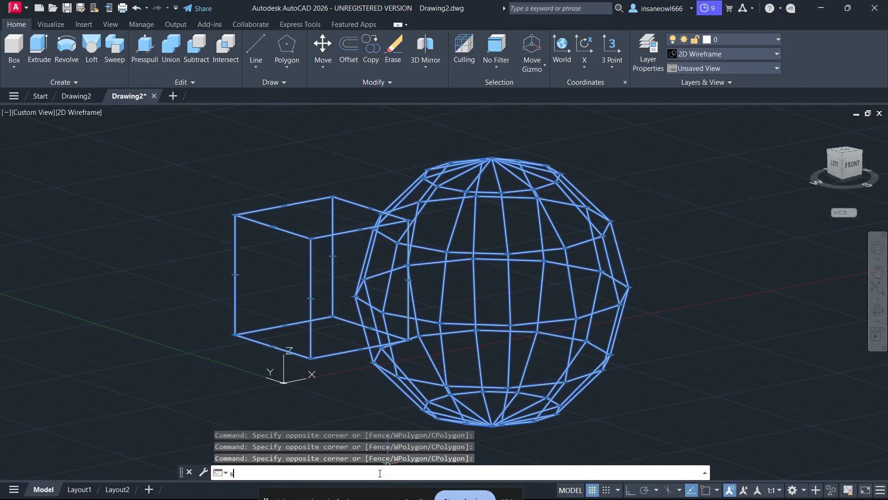
pyautogui.write('cale')
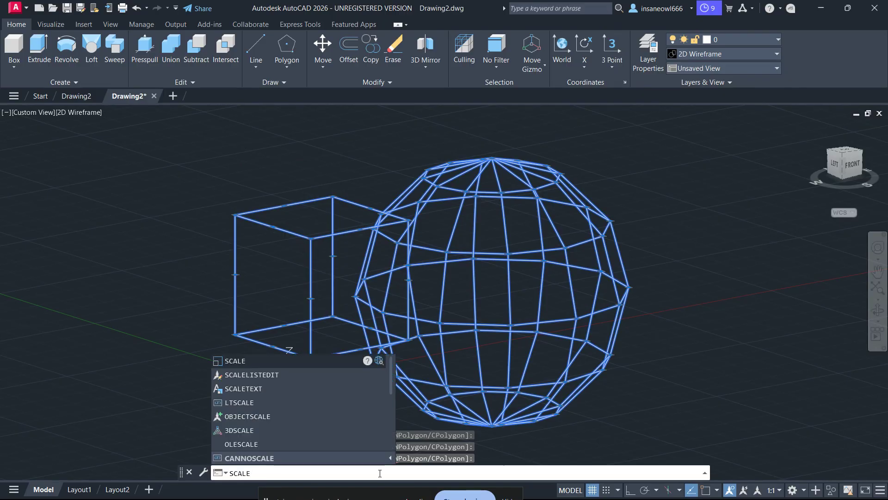
pyautogui.press('Return')
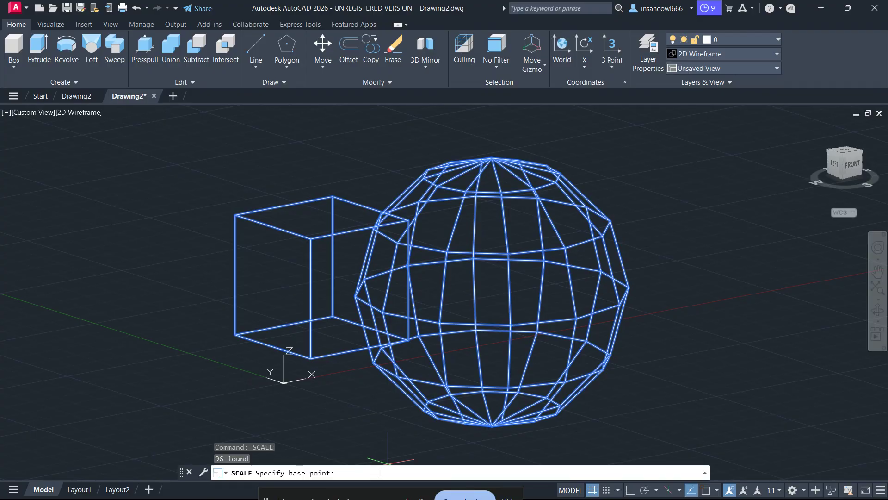
pyautogui.click(695, 307)
pyautogui.scroll(-10, 780, 450)
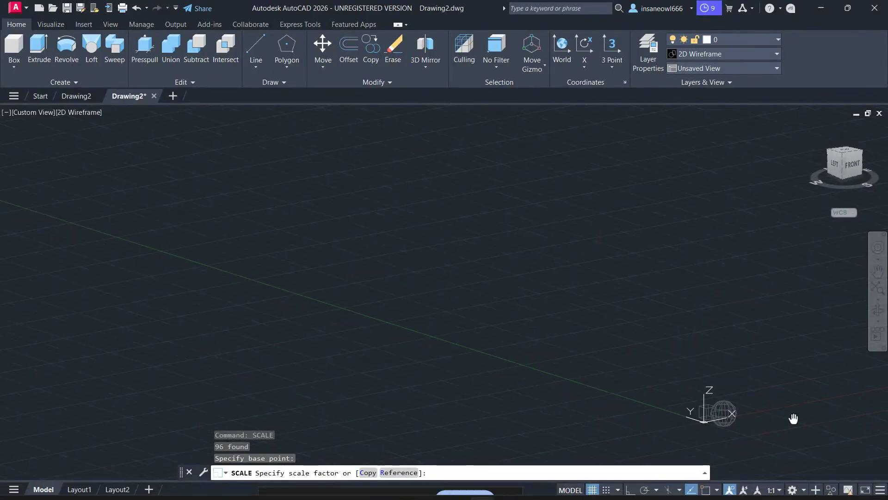
pyautogui.moveTo(793, 418); pyautogui.dragTo(686, 284, button='middle')
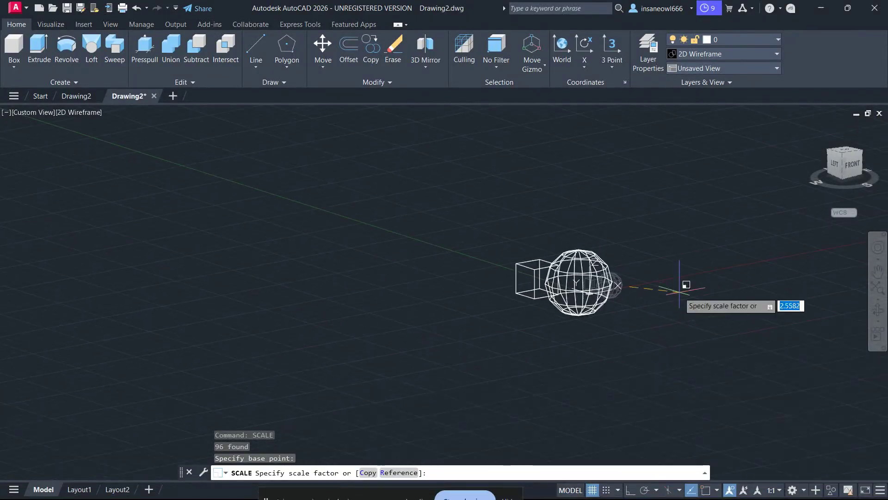
pyautogui.click(740, 351)
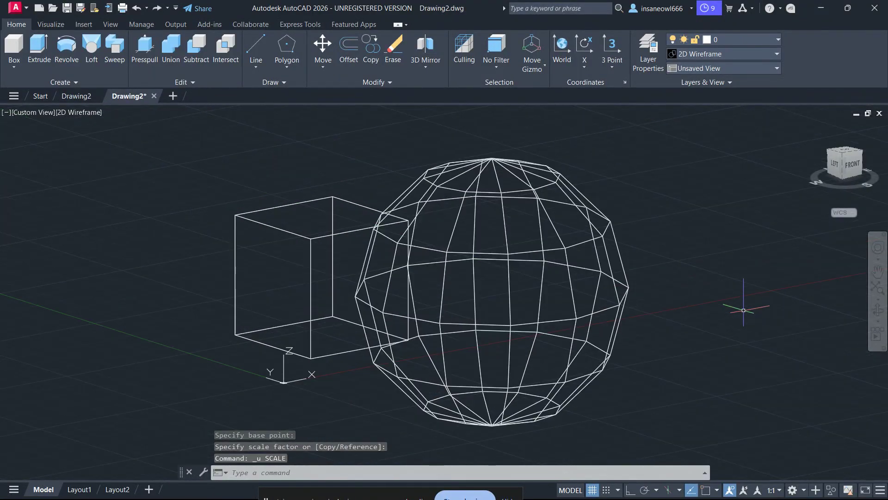
pyautogui.hotkey('ctrl', 'z')
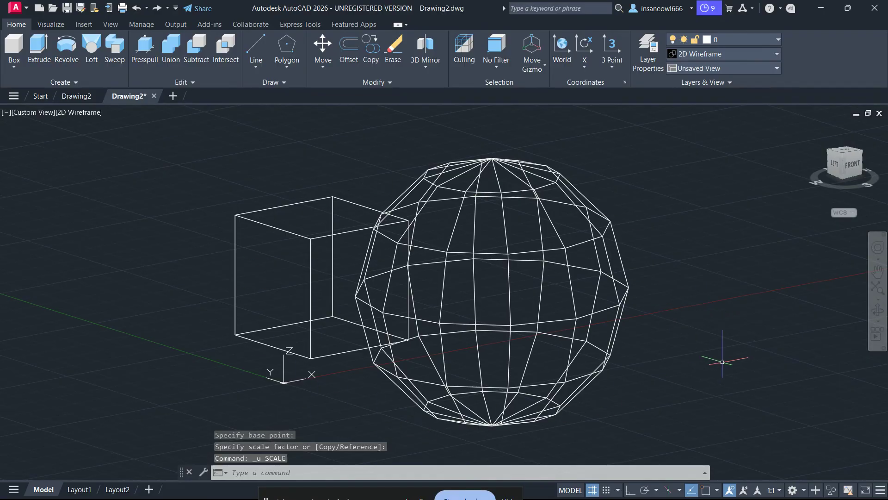